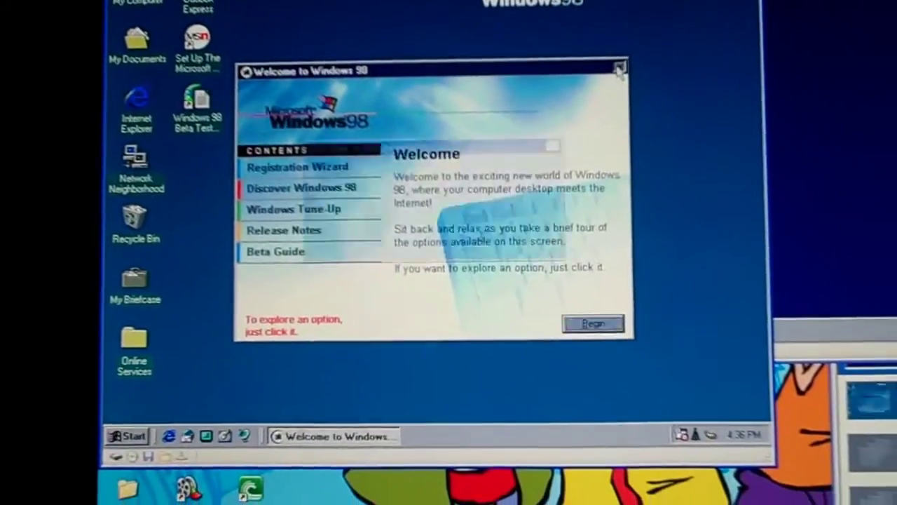
Close the Beta 2.1 Welcome to Windows 98 window and answer Yes at the logon prompt.
click(619, 68)
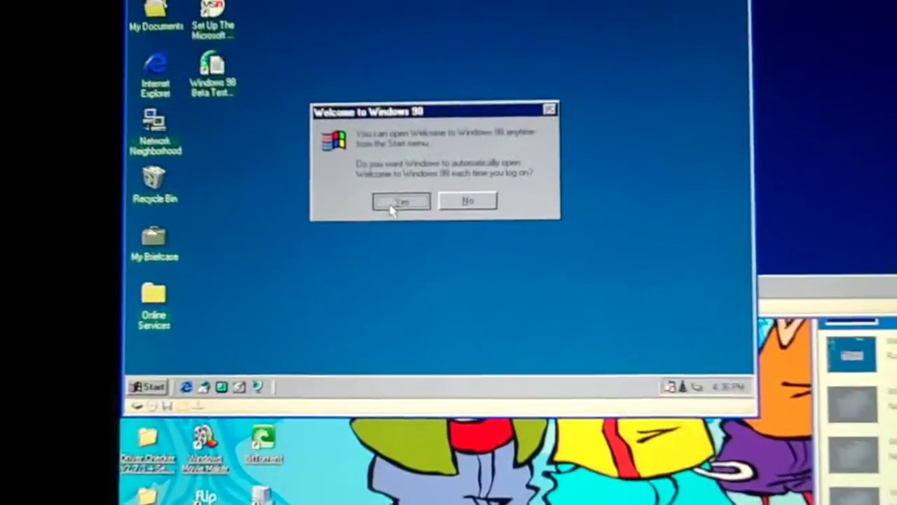
click(385, 215)
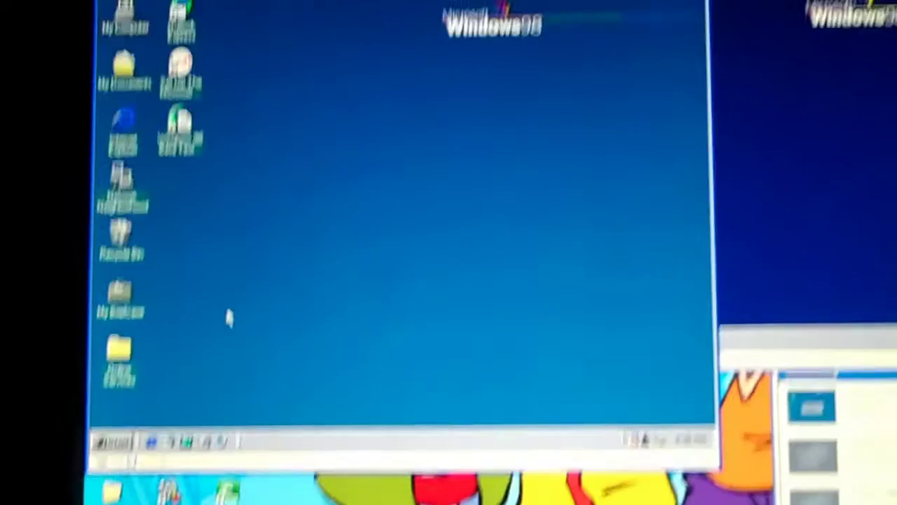
Set the Beta 2.1 display's screen area to 640 by 480 pixels and keep it.
right_click(224, 315)
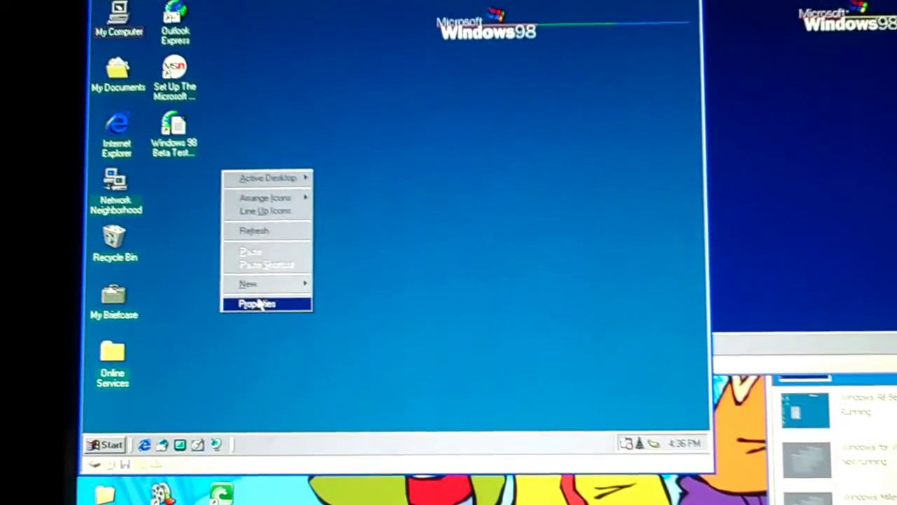
click(348, 24)
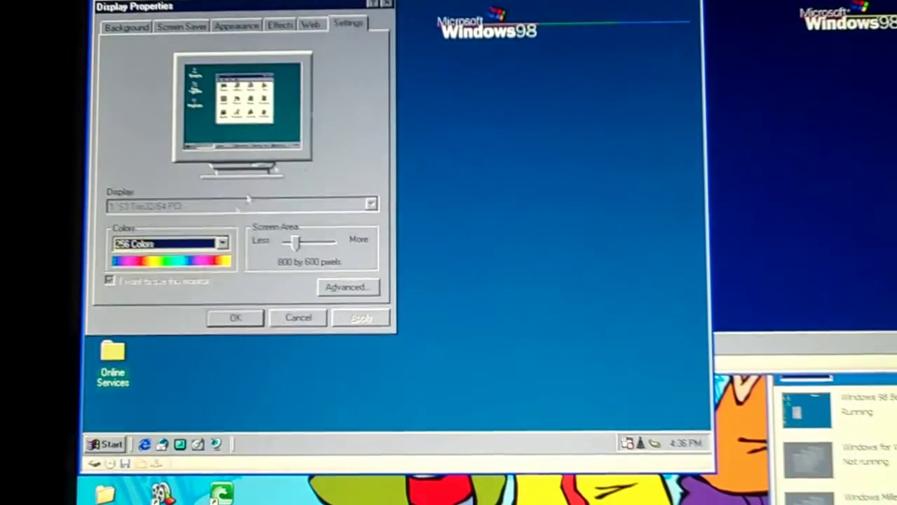
click(357, 317)
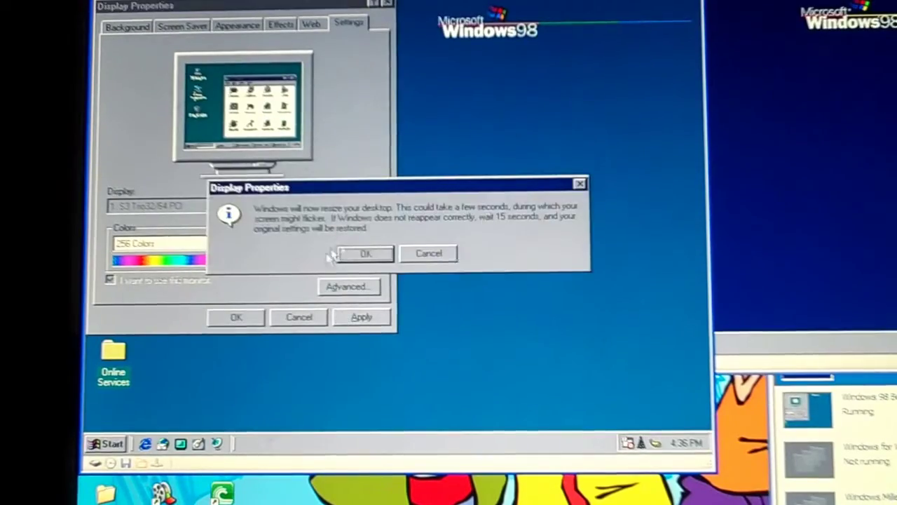
click(362, 252)
click(280, 115)
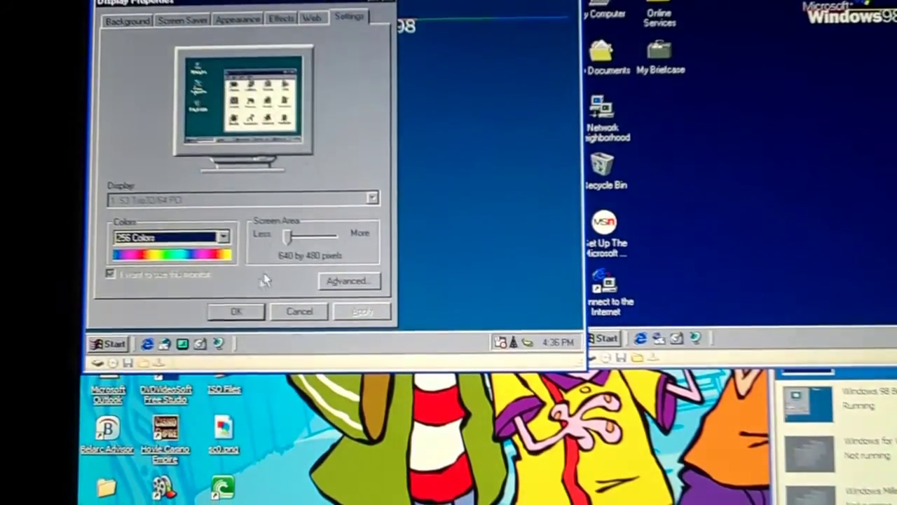
click(236, 316)
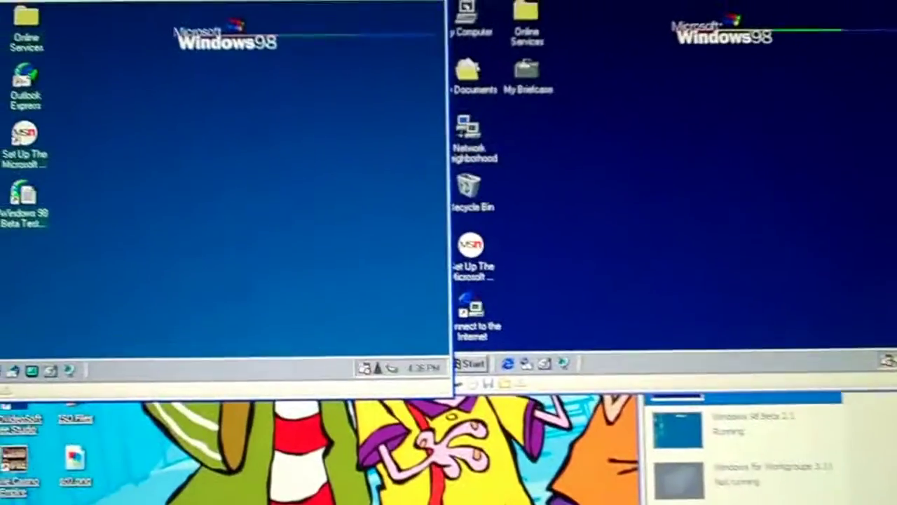
Open Shut Down Windows in the final release machine, then the Beta 2.1 Start menu.
click(534, 379)
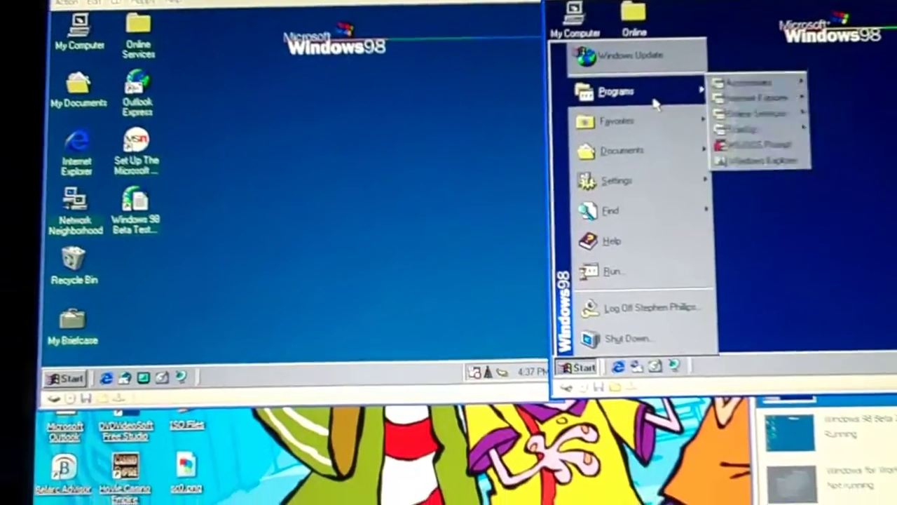
mouse_move(512, 94)
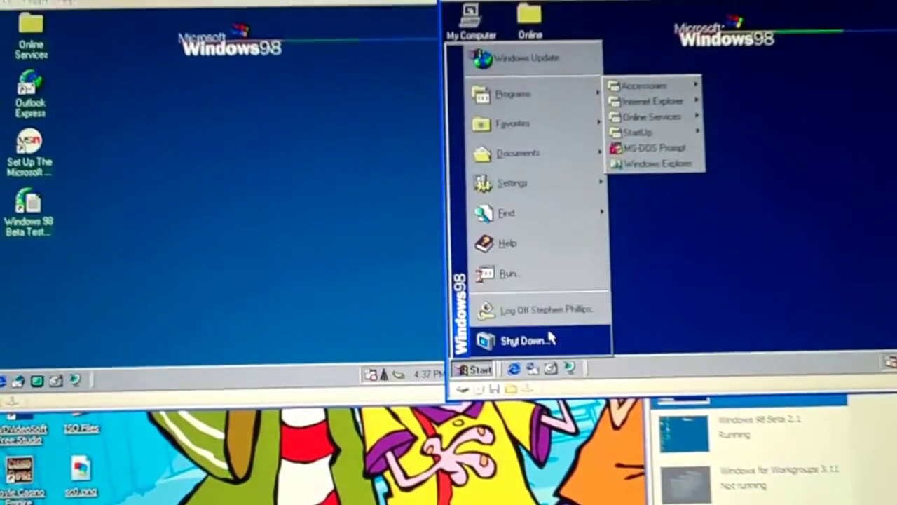
click(529, 364)
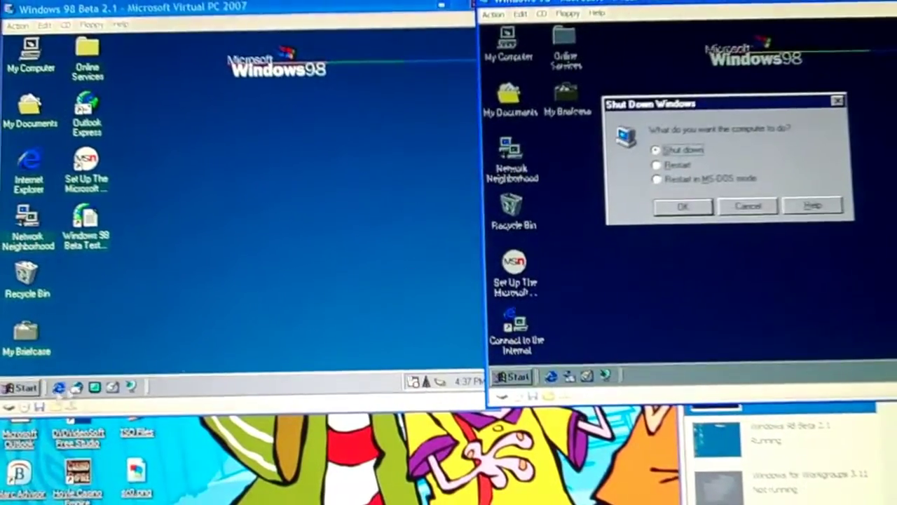
click(25, 386)
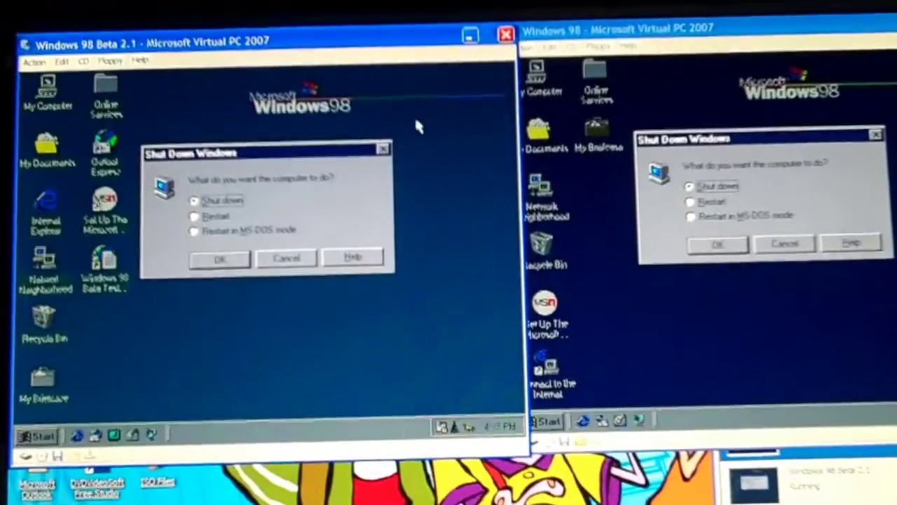
Confirm Shut down in the Beta 2.1 machine and the final release machine.
key(Return)
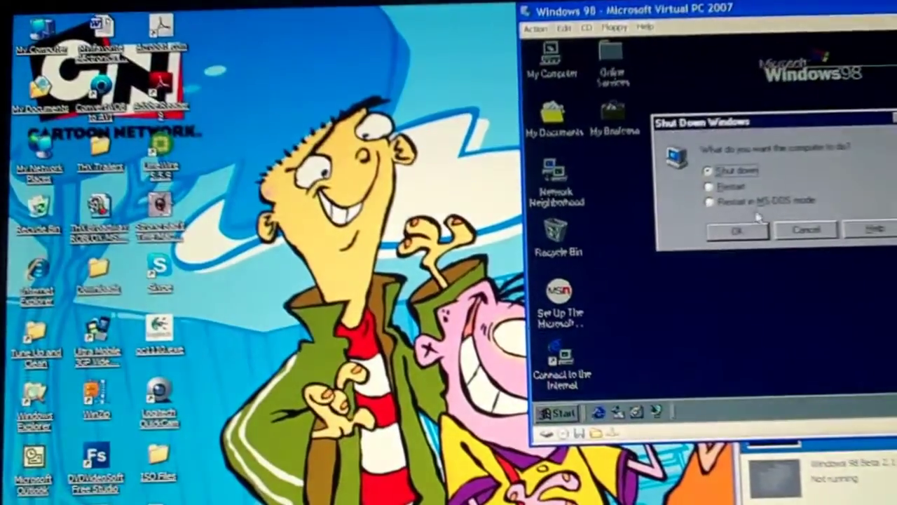
click(754, 233)
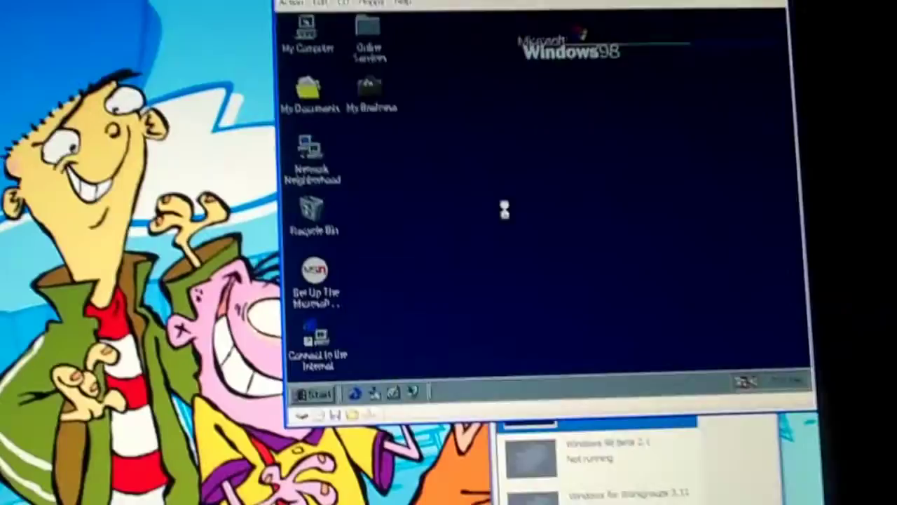